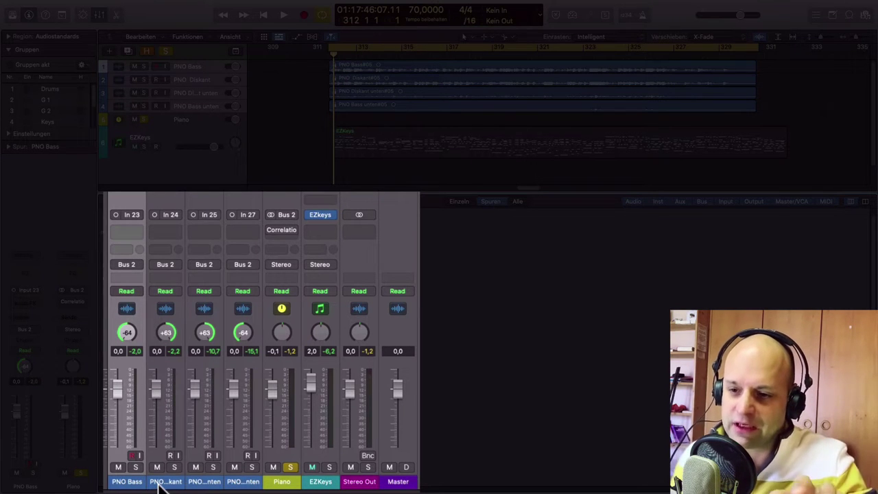
- Go through the PNO Diskant, PNO Diskant unten and PNO Bass unten microphone channels in the mixer by selecting them in turn
left_click(159, 482)
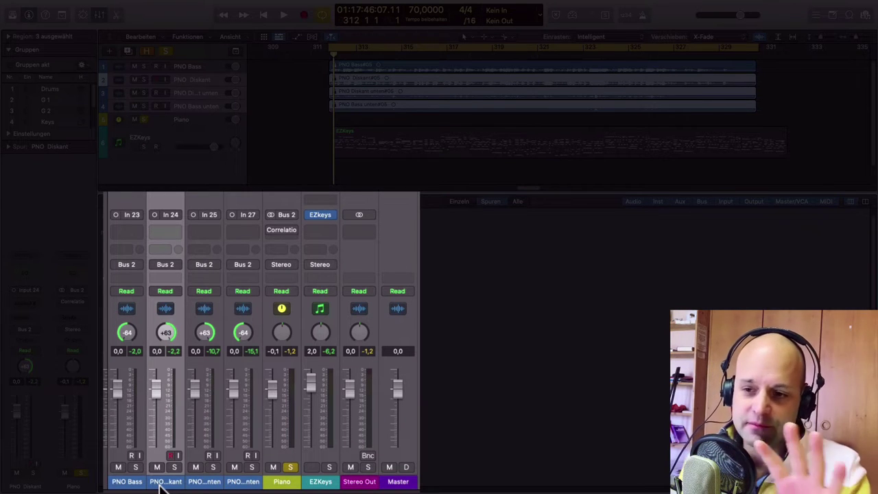
left_click(205, 482)
left_click(239, 483)
left_click(211, 482)
left_click(241, 482)
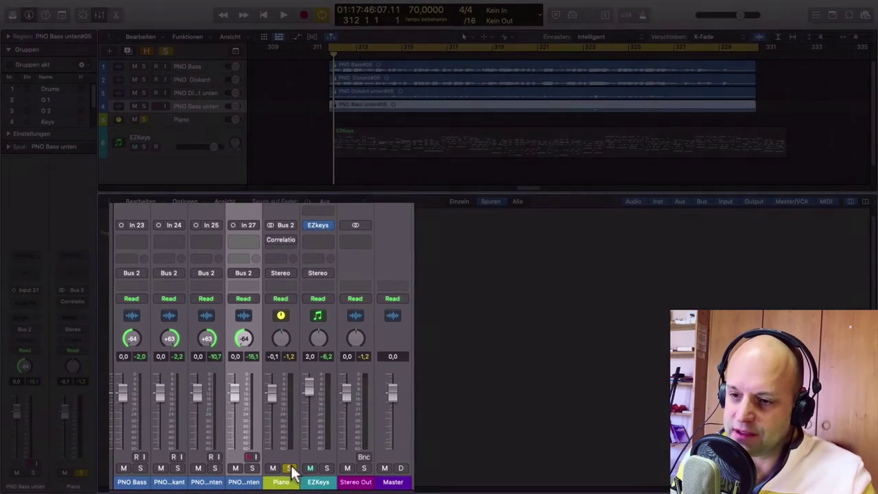
- Try soloing the four piano microphone channels, and play the recording with only the Piano bus soloed
left_click(250, 477)
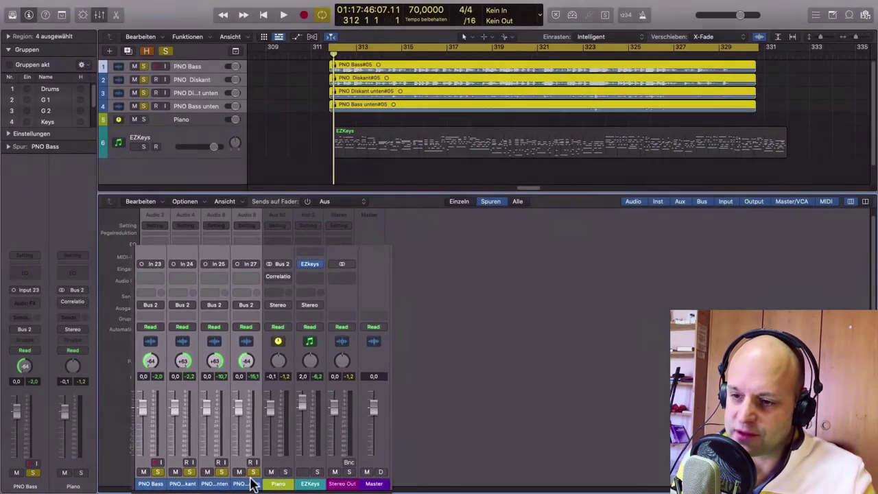
left_click(253, 469)
key("space")
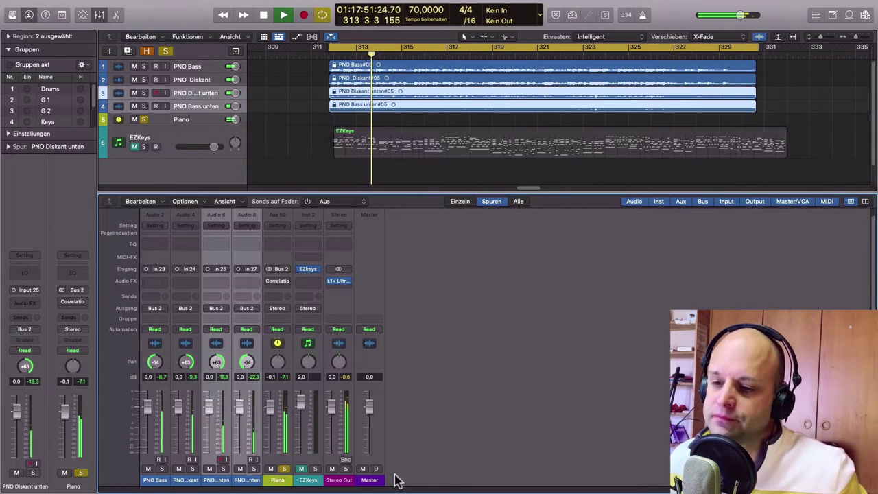
- Solo the PNO Diskant unten and PNO Bass unten channels during playback and raise their faders to 6.0 dB
left_click(223, 469)
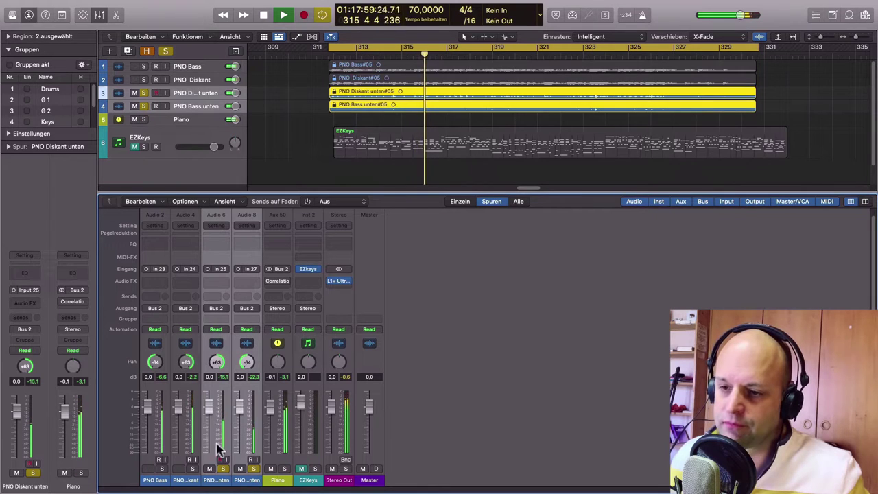
left_click_drag(209, 411, 209, 391)
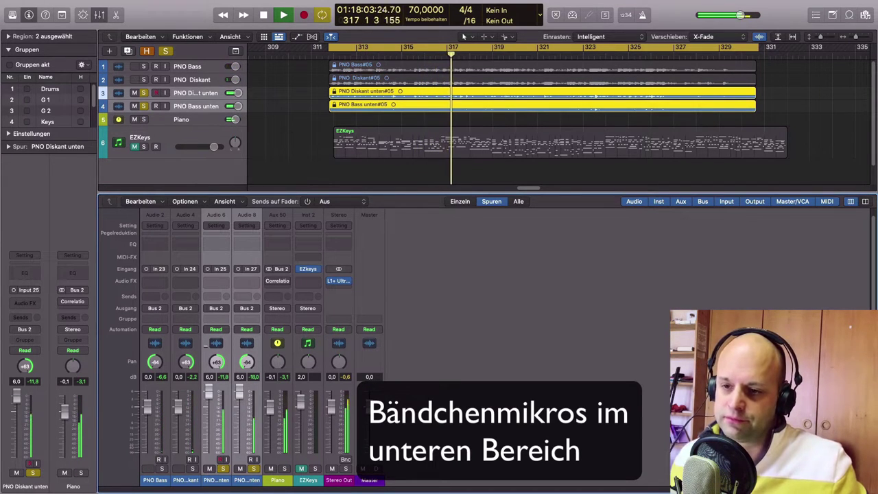
- Switch the solo to the PNO Bass and PNO Diskant channels for comparison, and reselect the two lower microphone channels
left_click(170, 481)
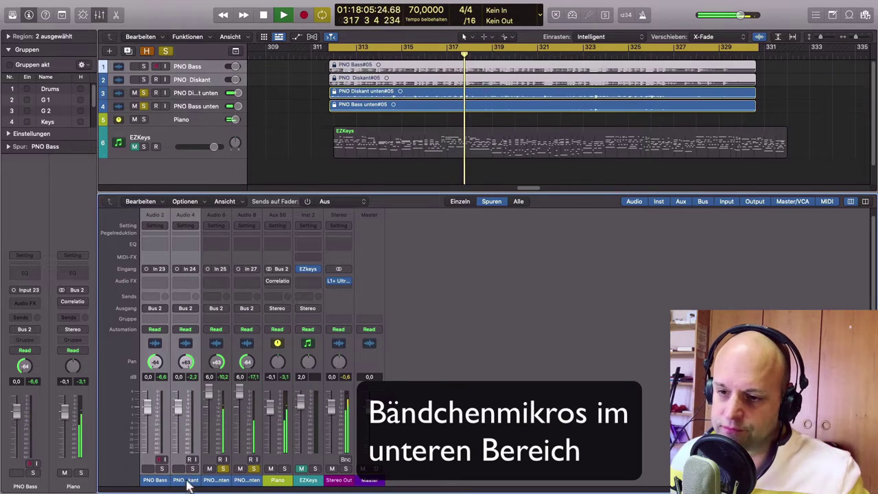
left_click(192, 480, "shift")
left_click(217, 480)
left_click(249, 480, "shift")
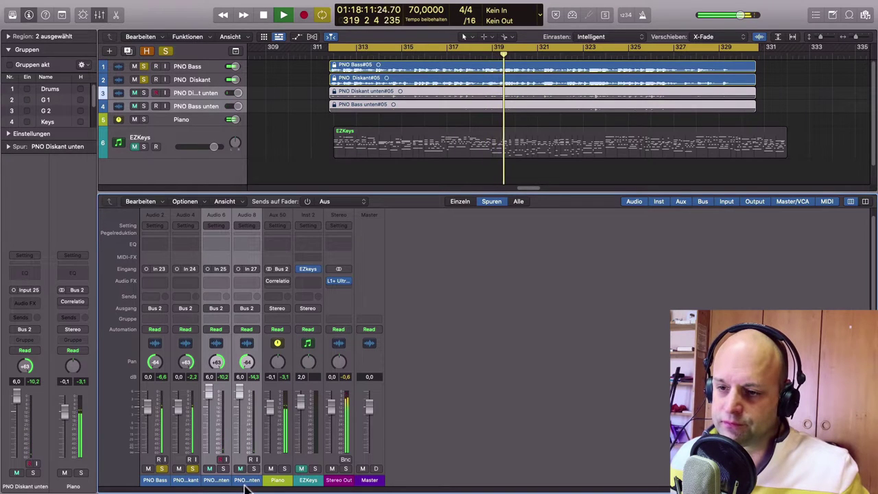
- Solo the Piano bus again, stop playback, and set the two lower microphone channels' faders to -4.0 dB
left_click(284, 469)
left_click_drag(213, 405, 209, 423)
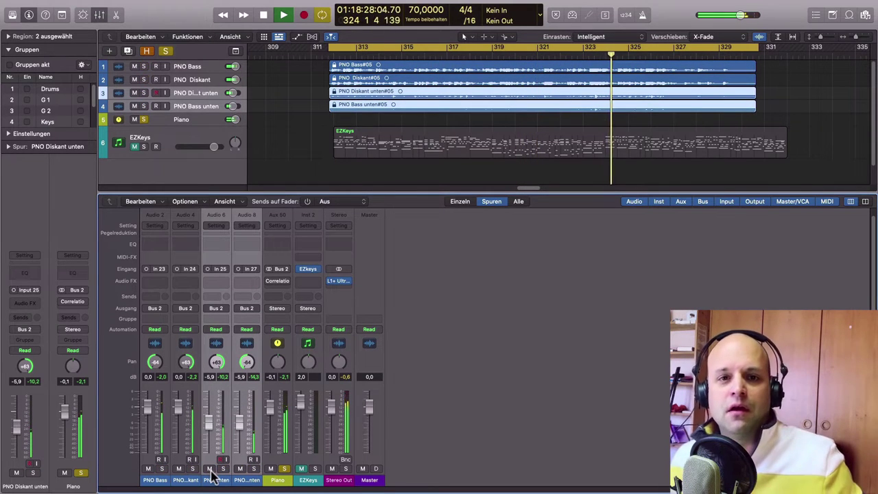
key("space")
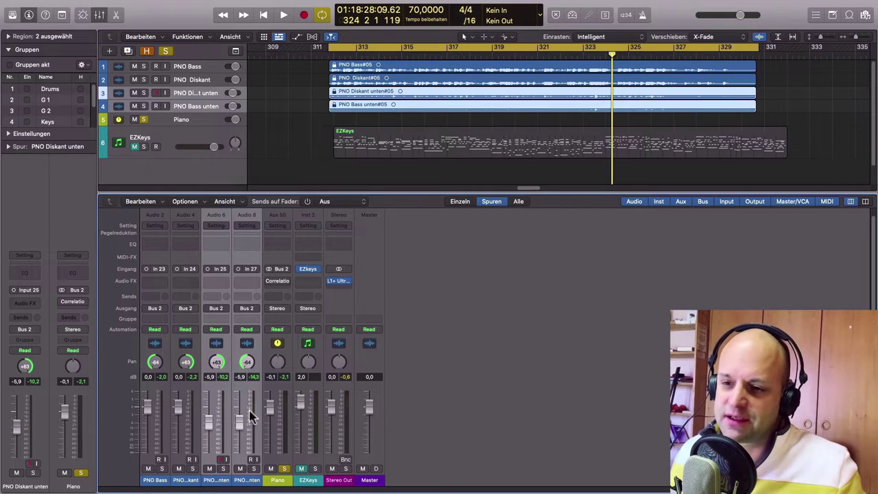
left_click_drag(208, 422, 208, 414)
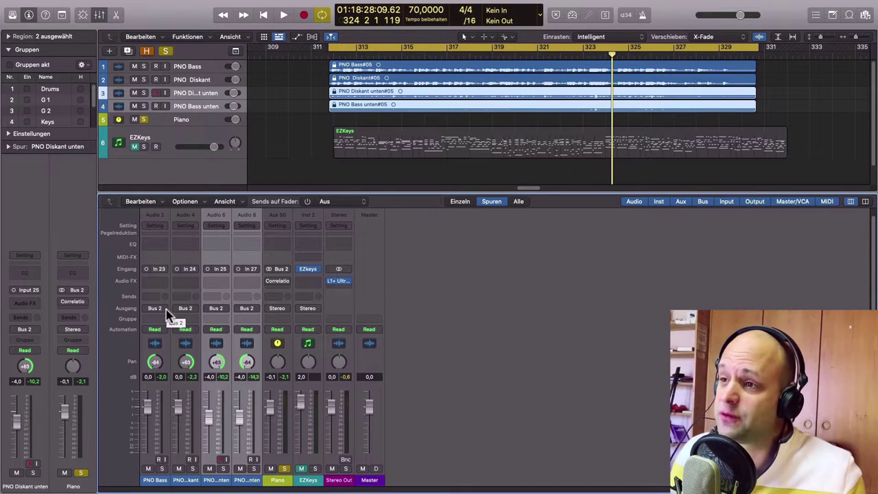
- Listen to a short passage from around bar 320 with the Piano bus soloed
left_click(521, 55)
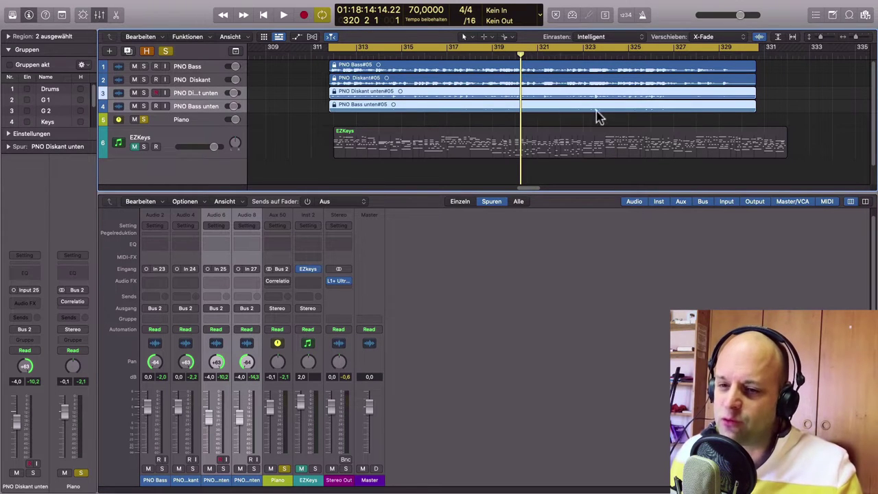
left_click(81, 472)
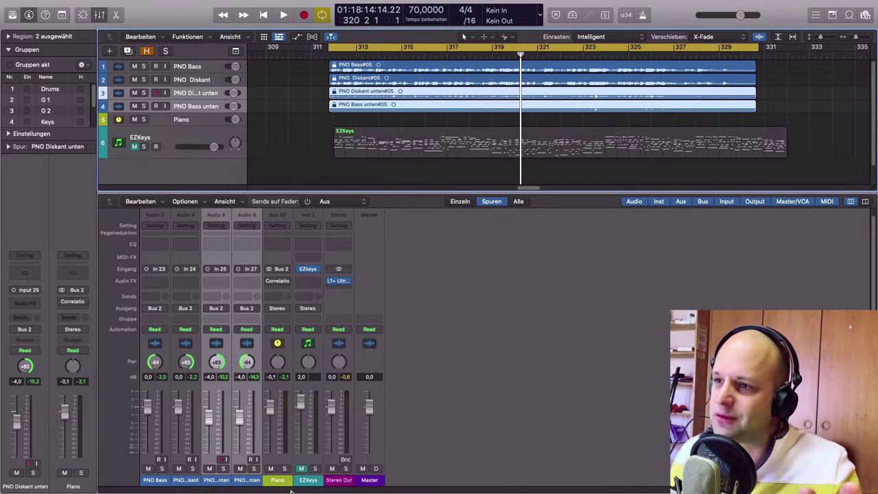
left_click(284, 468)
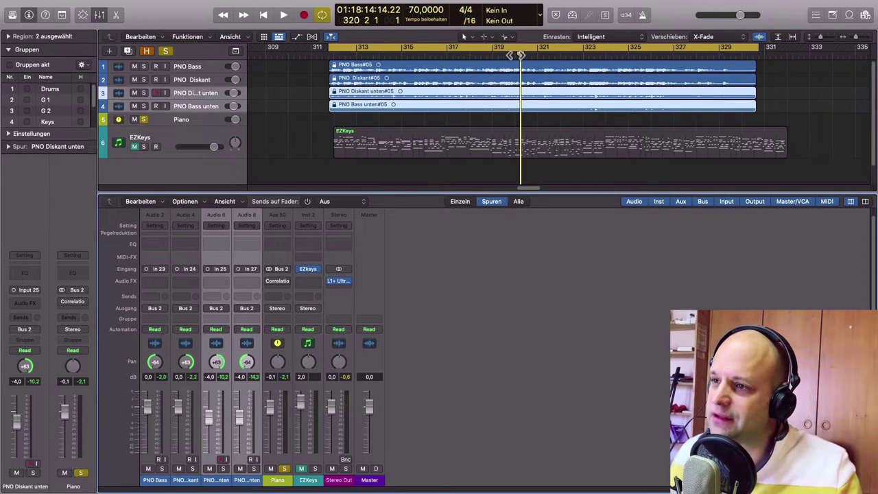
double_click(509, 54)
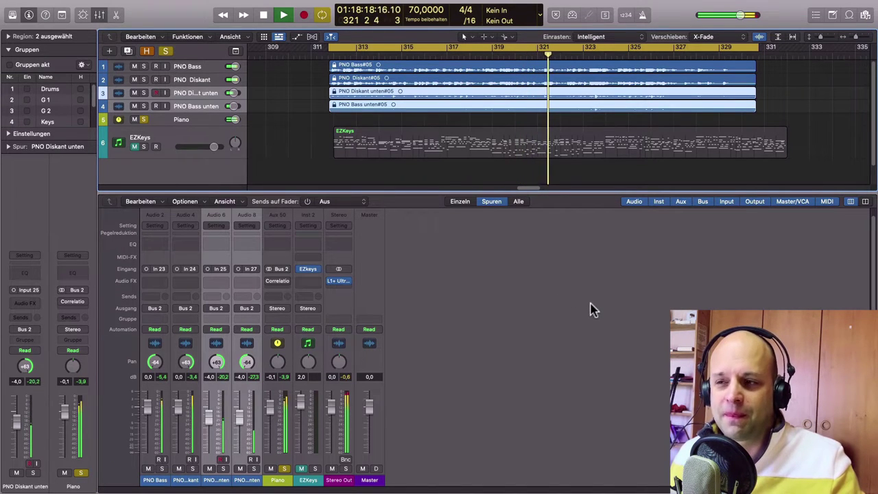
key("space")
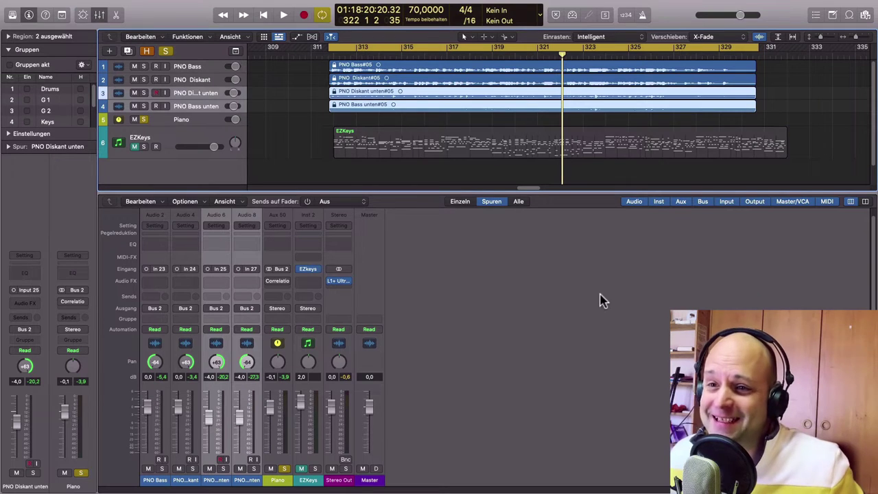
- Unmute the EZKeys track and play from bar 312 with the Piano bus soloed
left_click(176, 137)
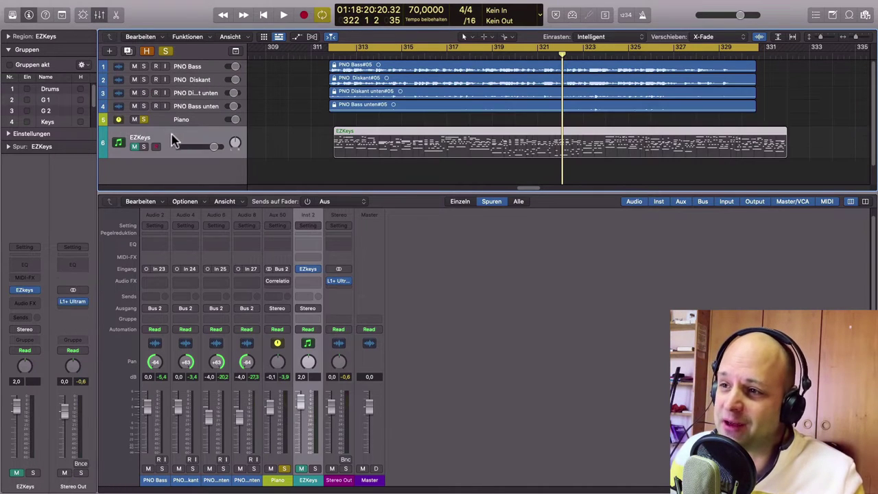
left_click(334, 50)
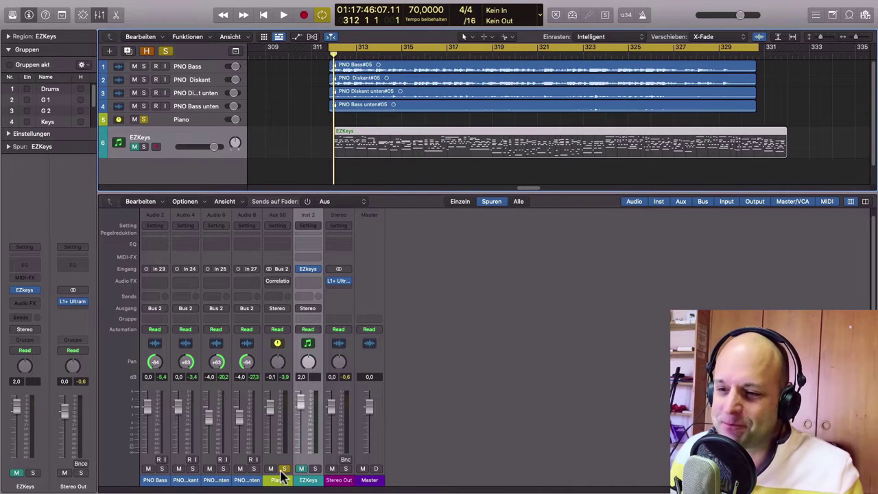
left_click(299, 468)
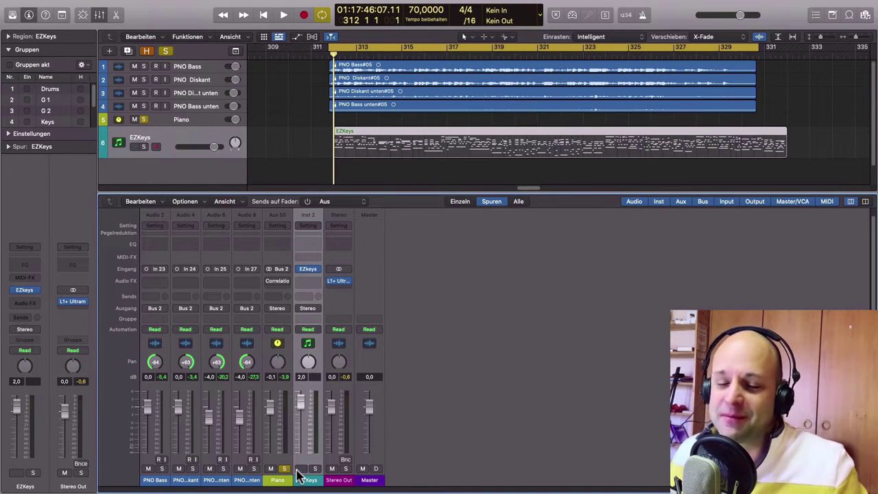
left_click(300, 468)
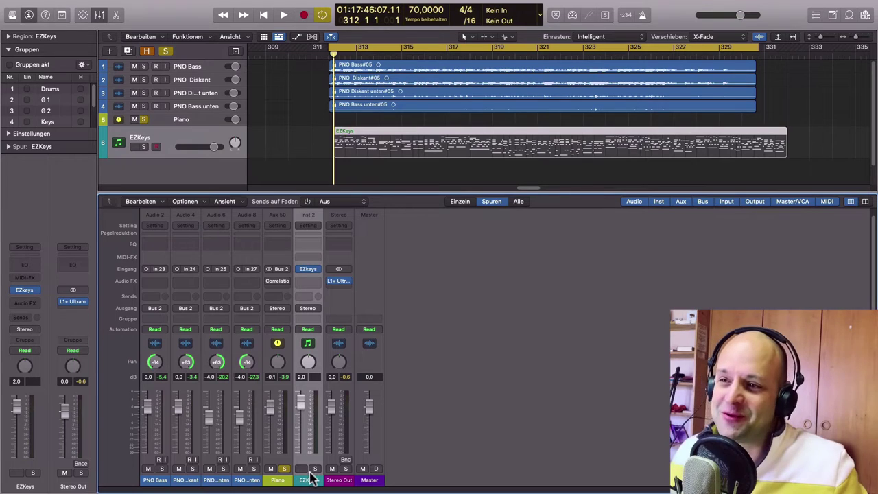
key("space")
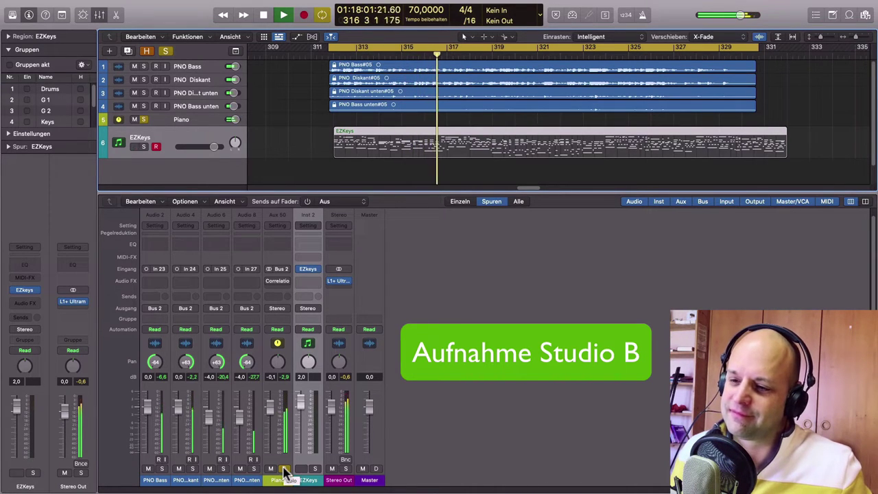
- Compare the recorded piano with the sampled one by alternating the solo between the Piano bus and EZKeys, and stop playback
left_click(284, 469)
left_click(314, 468)
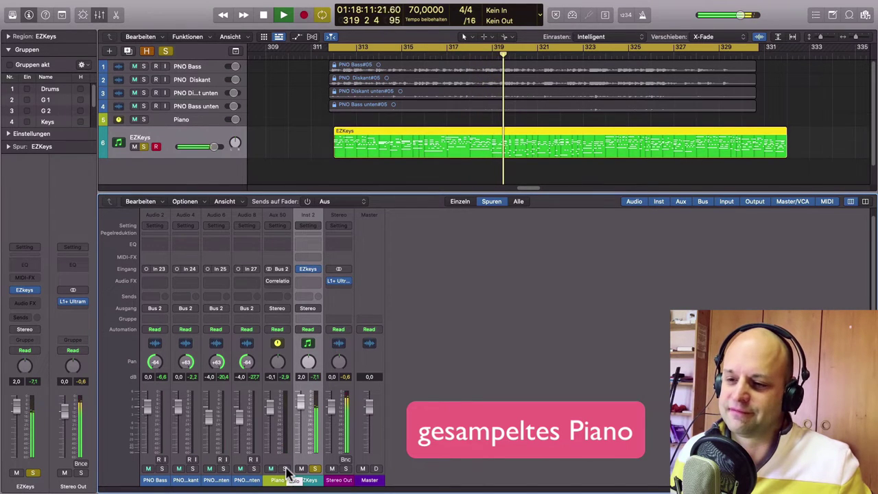
left_click(284, 468)
left_click(314, 469)
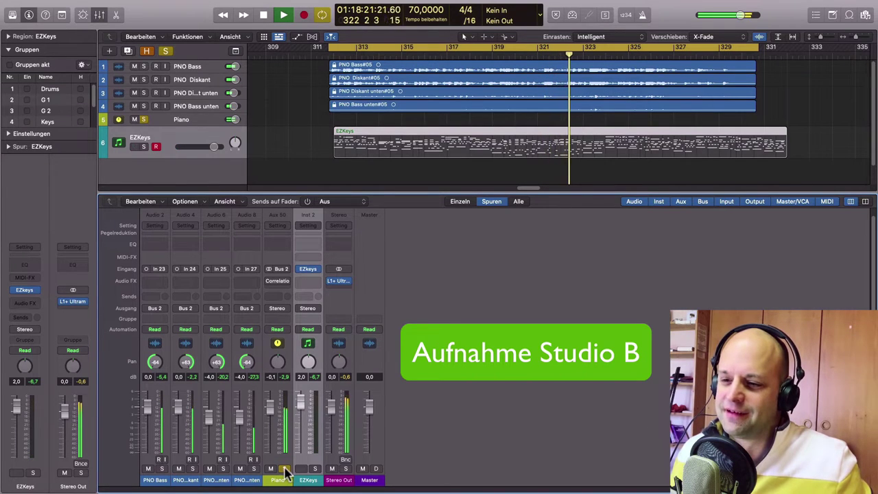
left_click(315, 468)
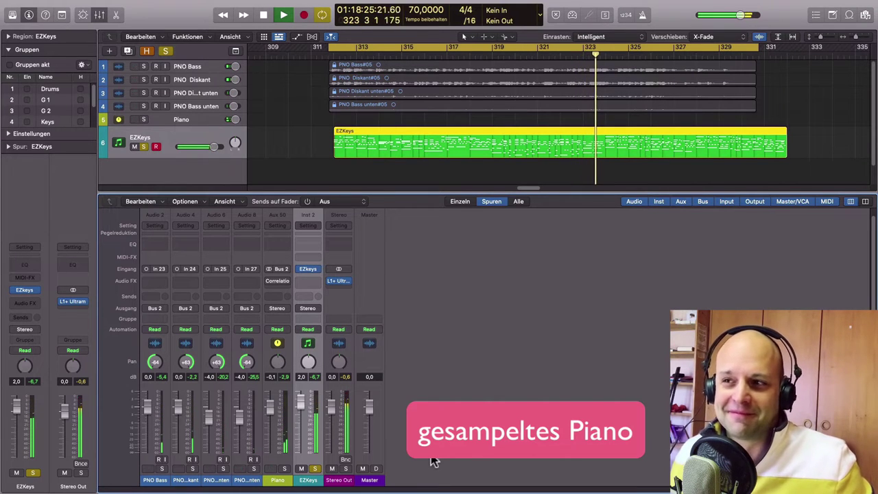
key("space")
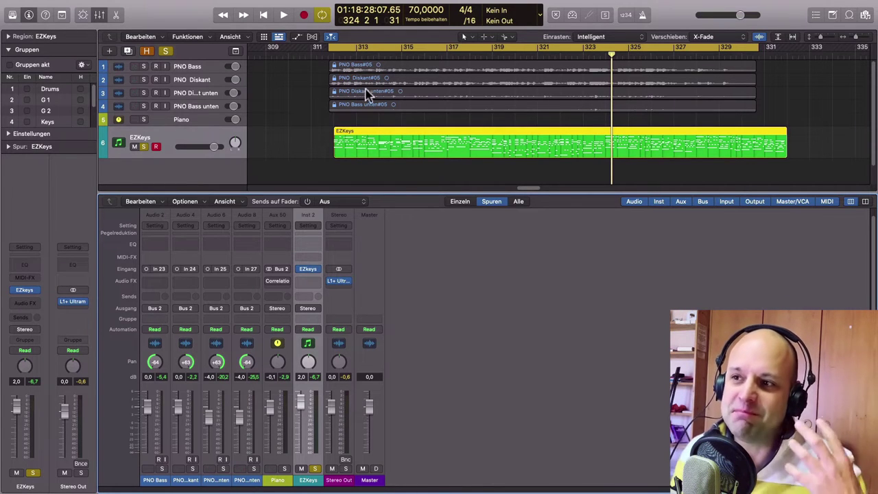
- Insert a Channel EQ with default settings on the EZKeys channel and close its window
left_click(308, 246)
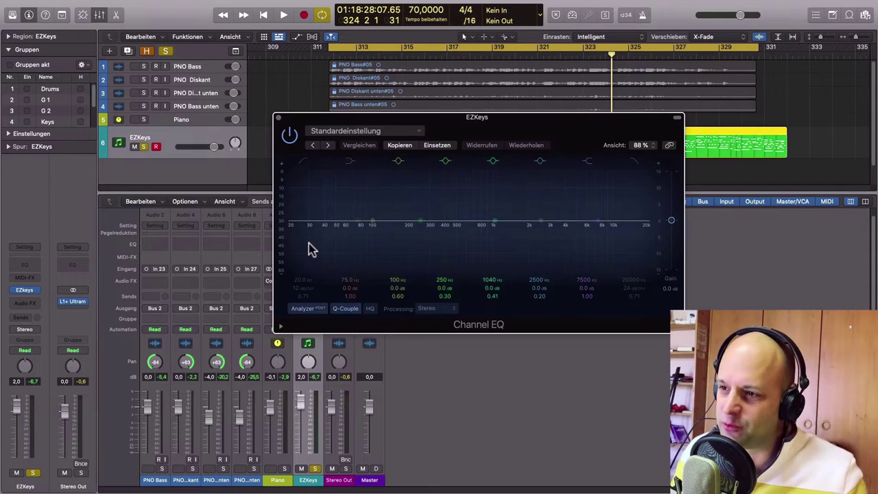
left_click(278, 118)
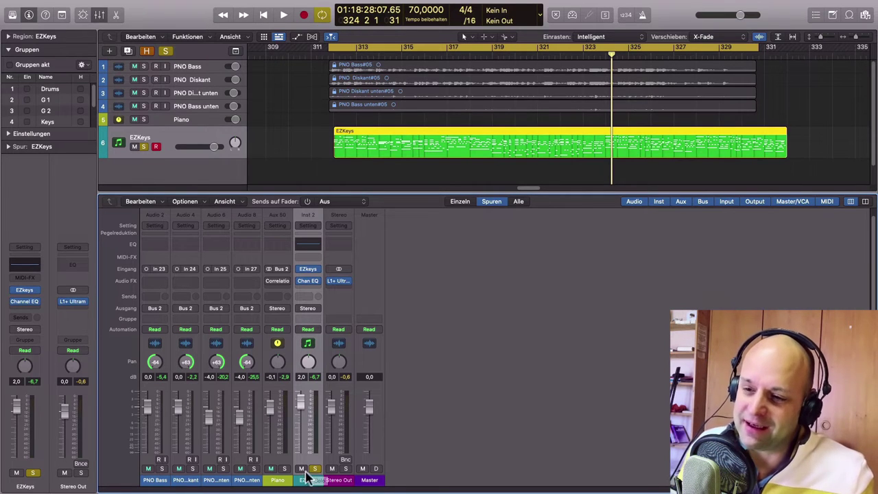
- Remove the solo from the EZKeys track and mute it
left_click(315, 469)
left_click(135, 146)
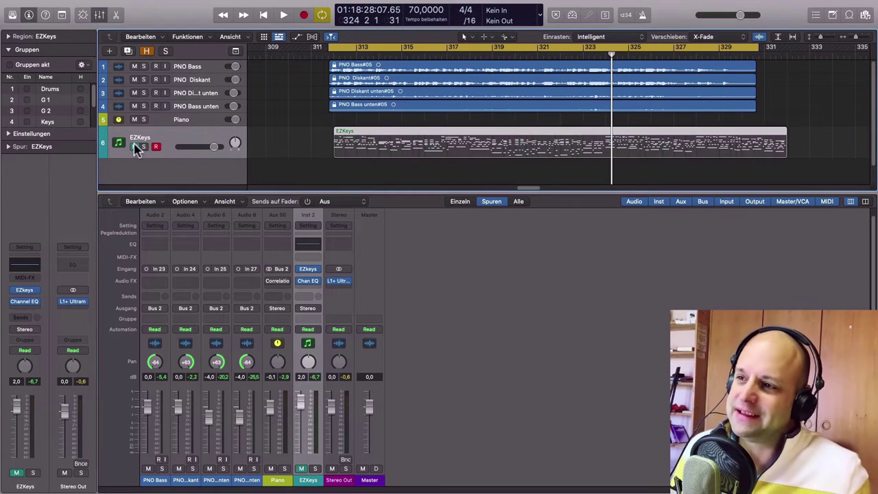
scroll(333, 154, "right", 1)
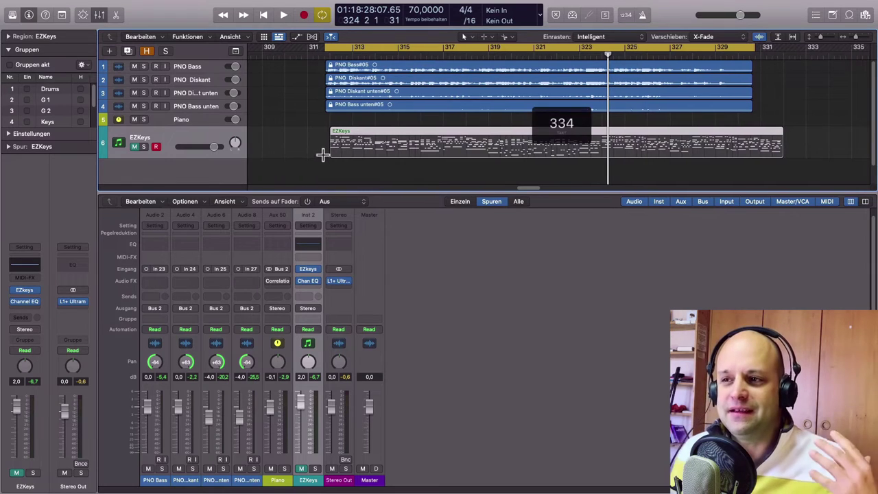